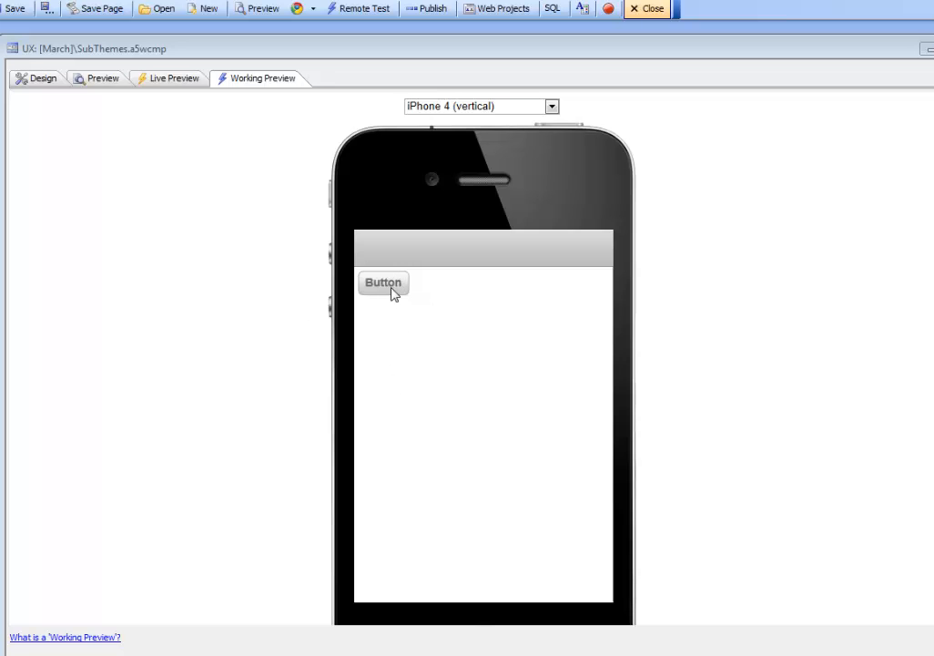
Select the system style iOS as the UX component's style name.
click(35, 81)
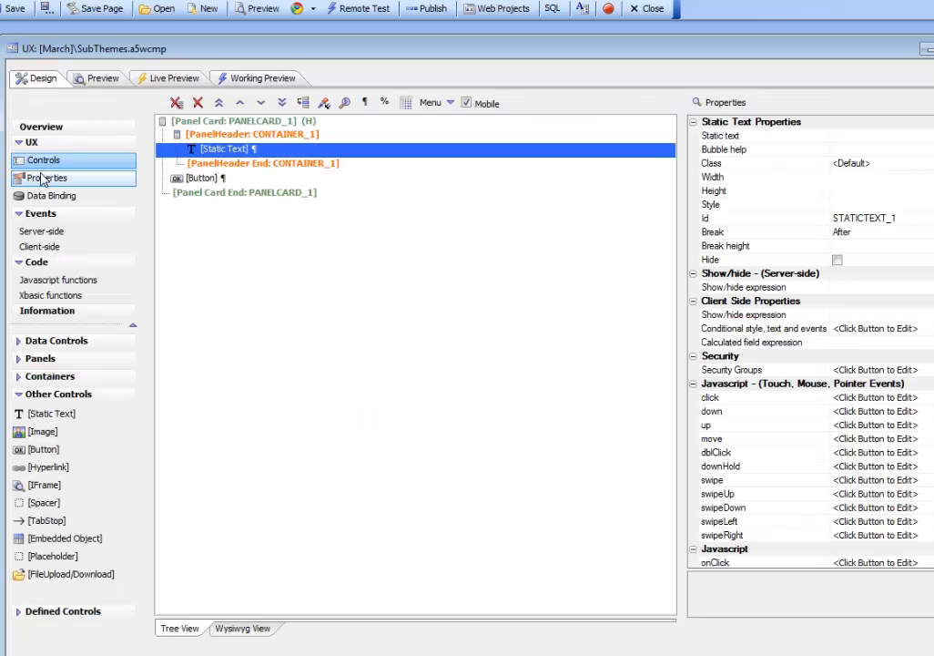
click(44, 179)
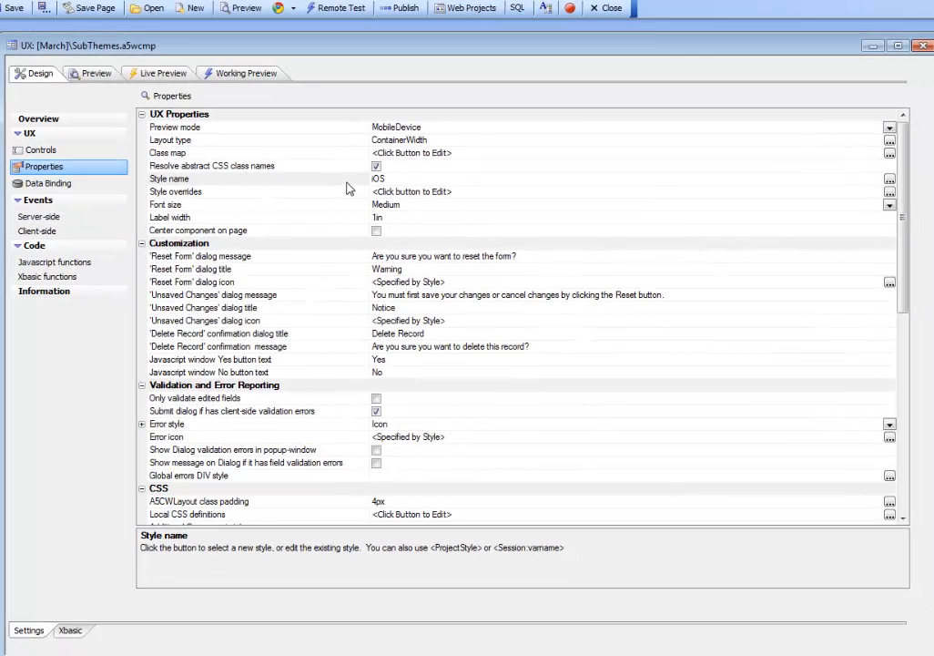
click(890, 180)
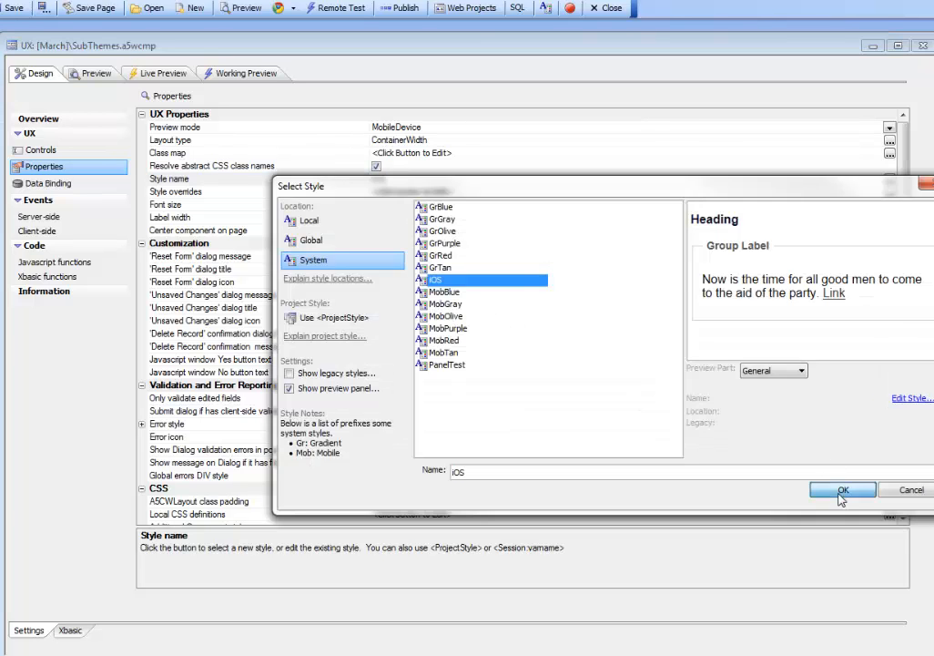
click(841, 492)
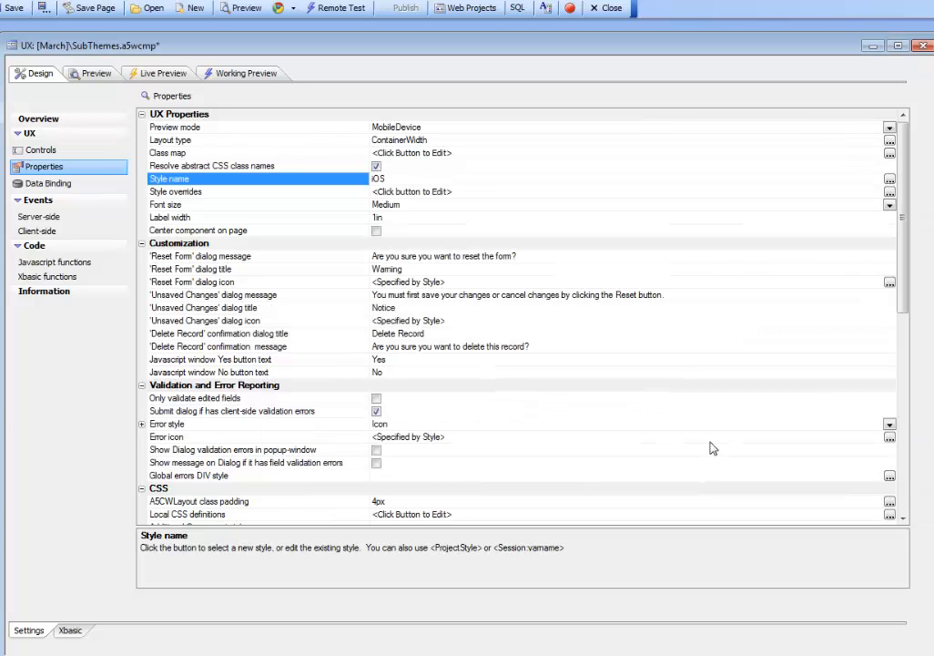
Enable advanced button styling for the button below the panel header.
click(36, 151)
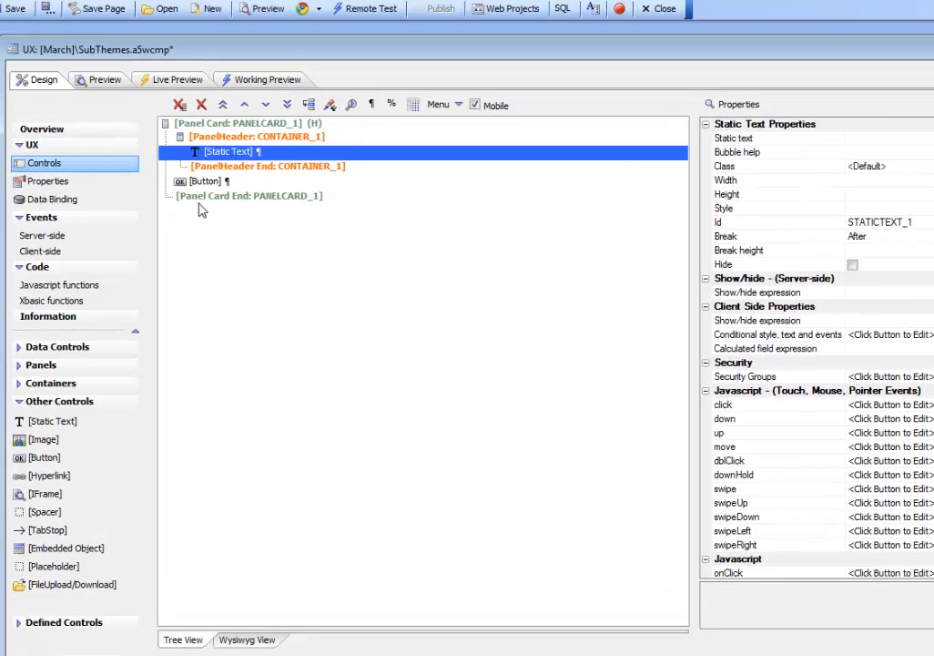
click(188, 169)
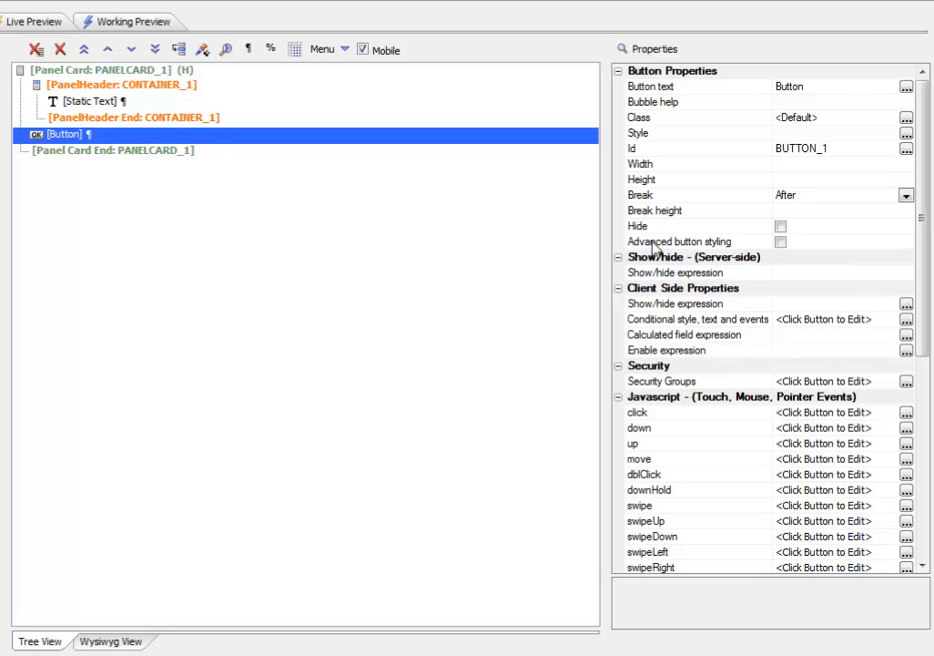
click(780, 243)
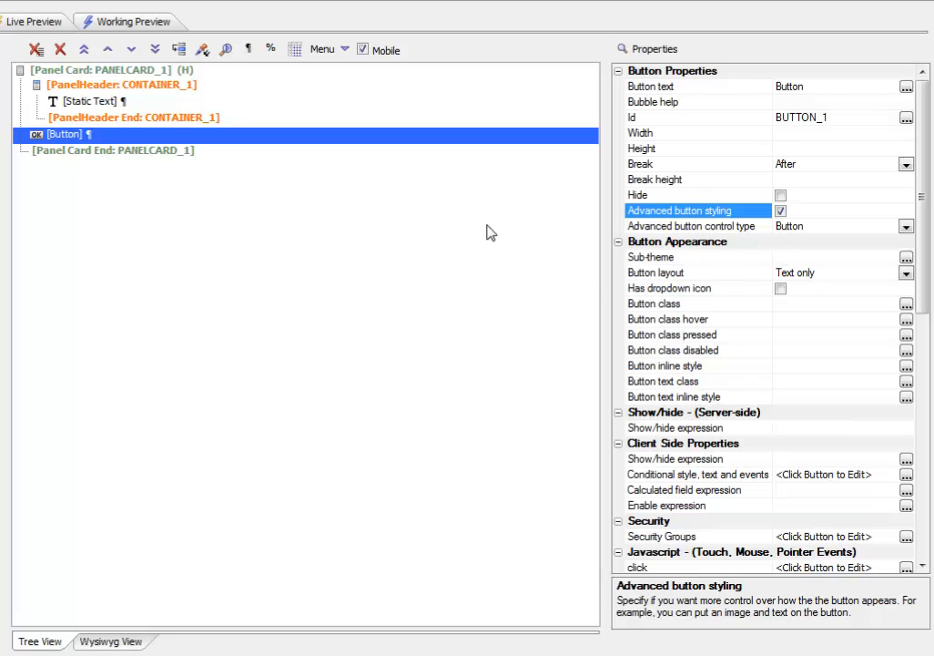
Apply the confirm sub-theme to the button and check its appearance in the working preview.
click(664, 258)
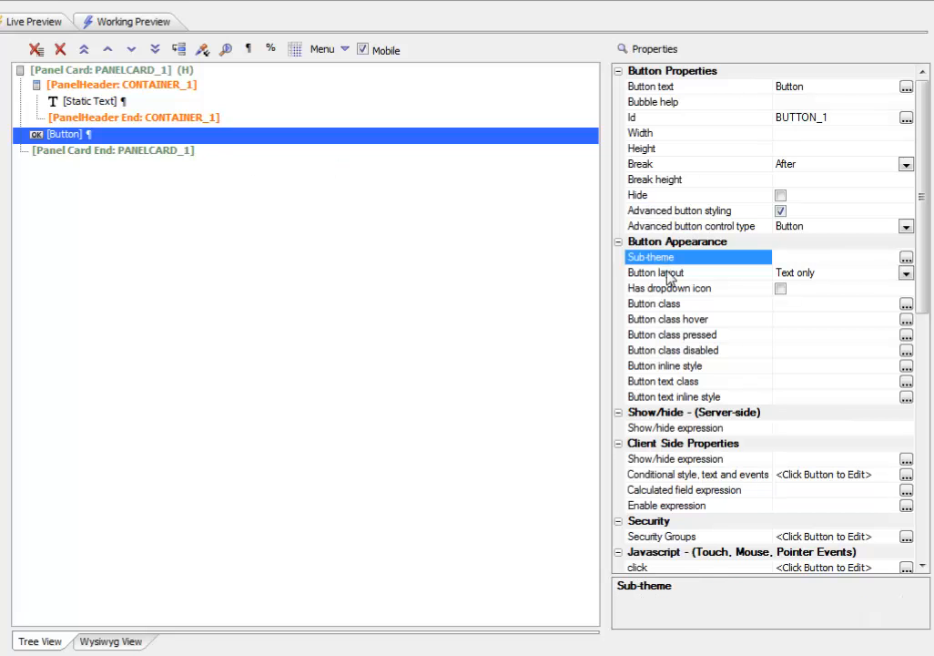
click(907, 259)
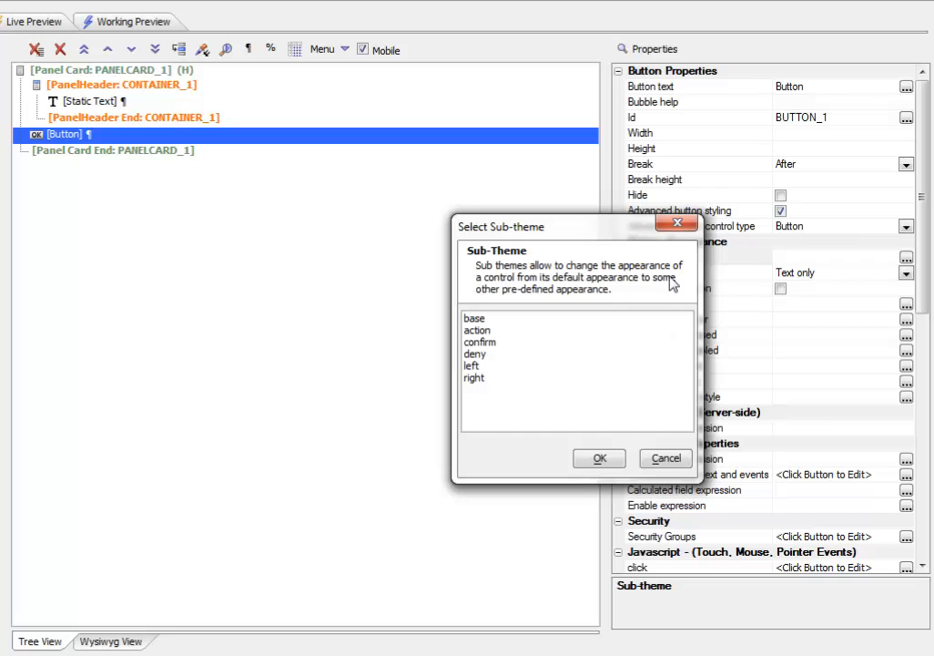
click(480, 341)
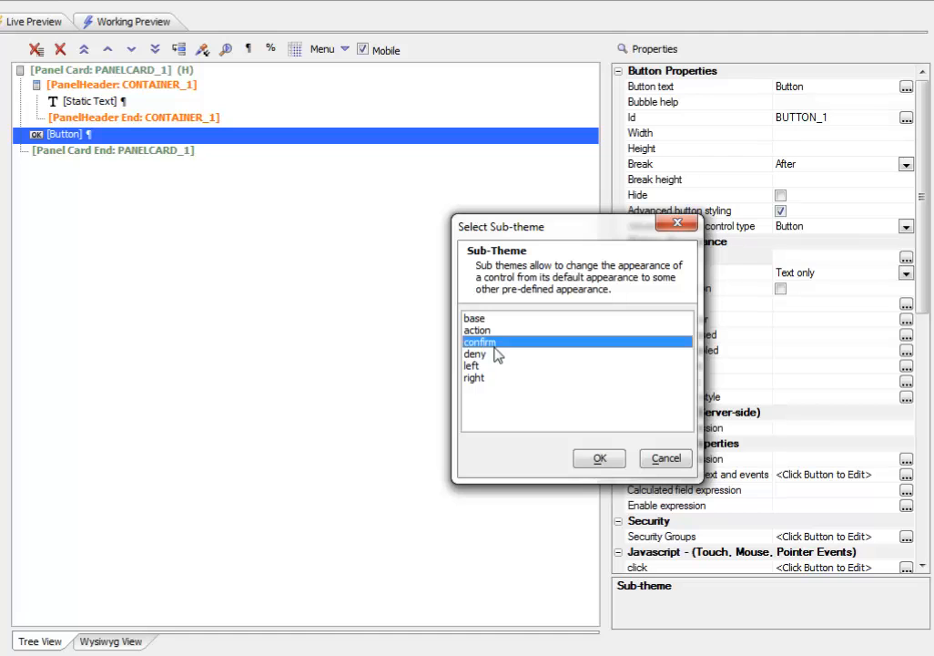
click(596, 458)
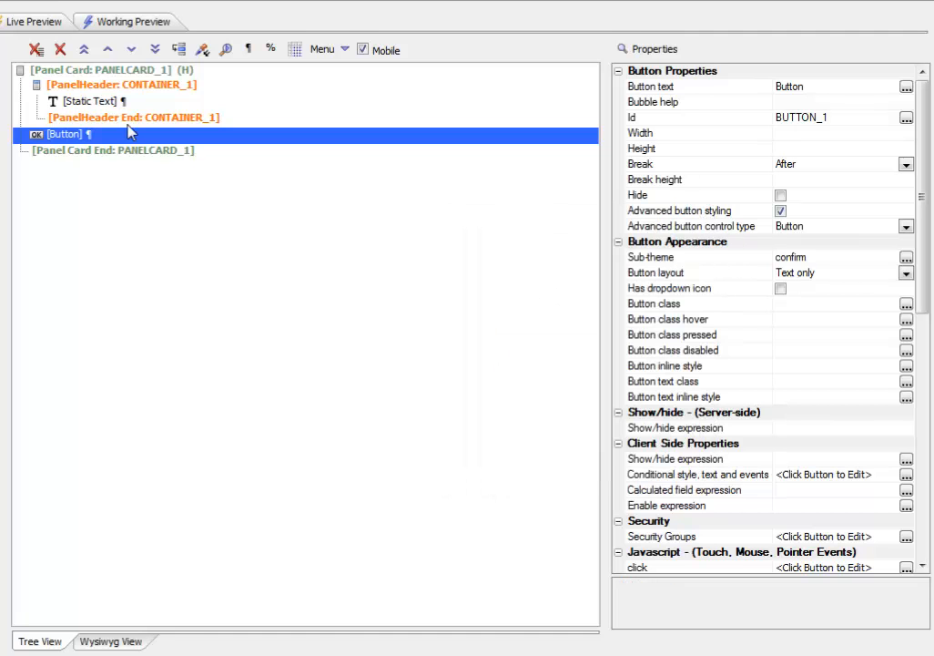
click(119, 22)
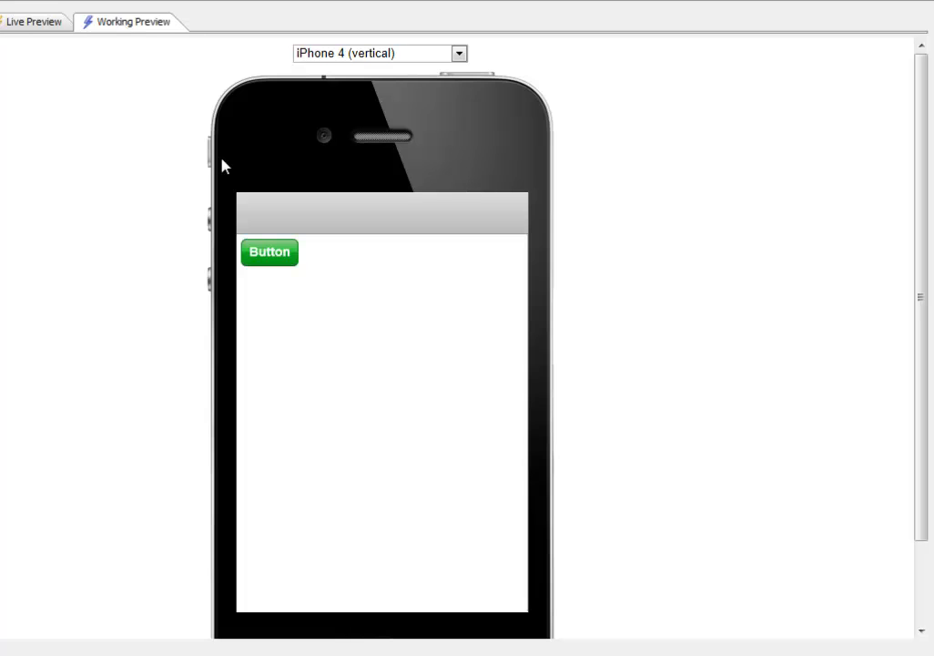
Change the button's sub-theme to deny and run the working preview.
click(2, 22)
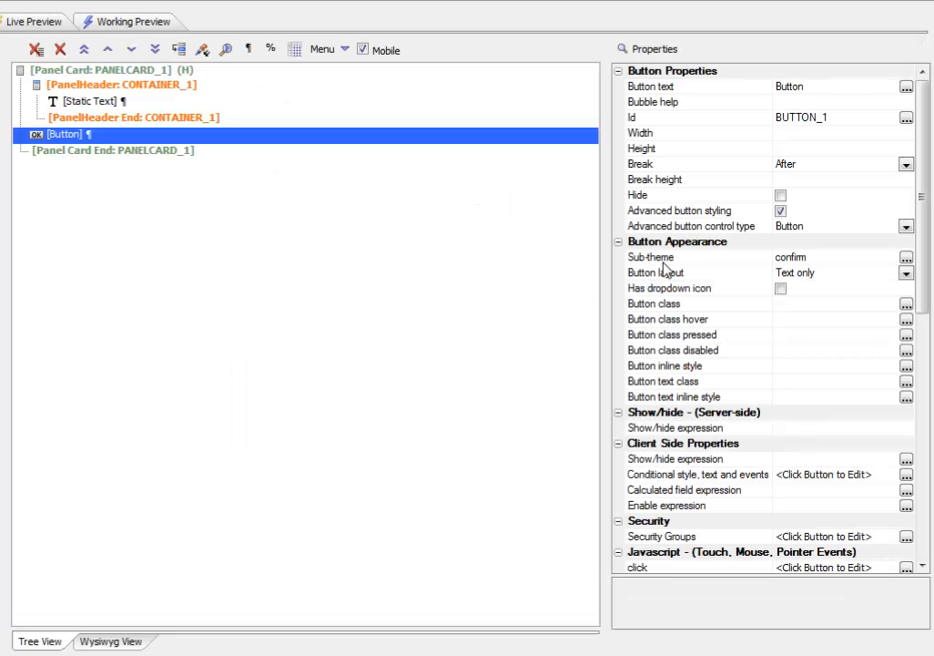
double_click(663, 262)
click(469, 354)
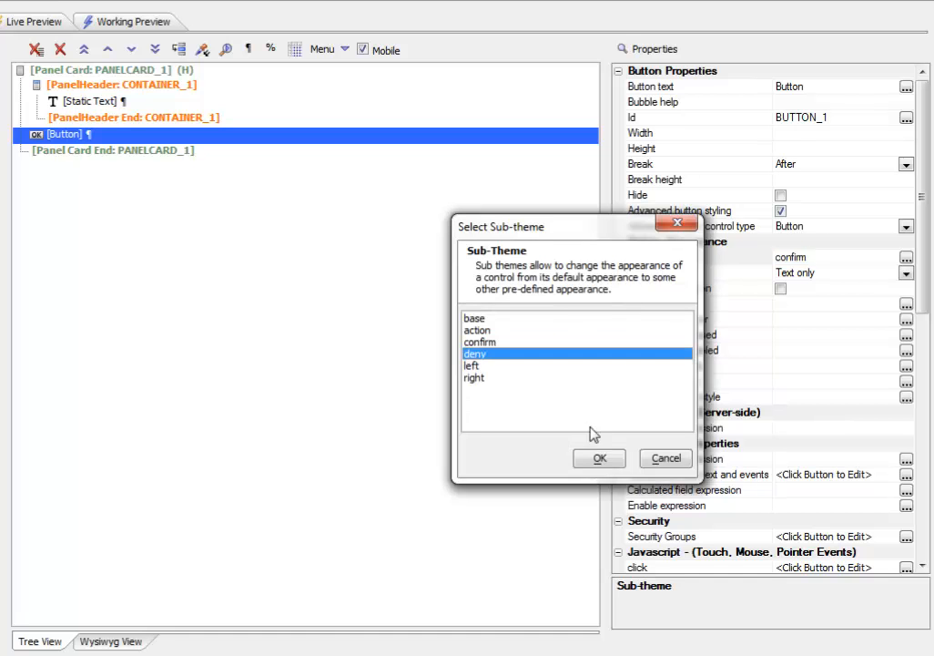
click(601, 458)
click(137, 30)
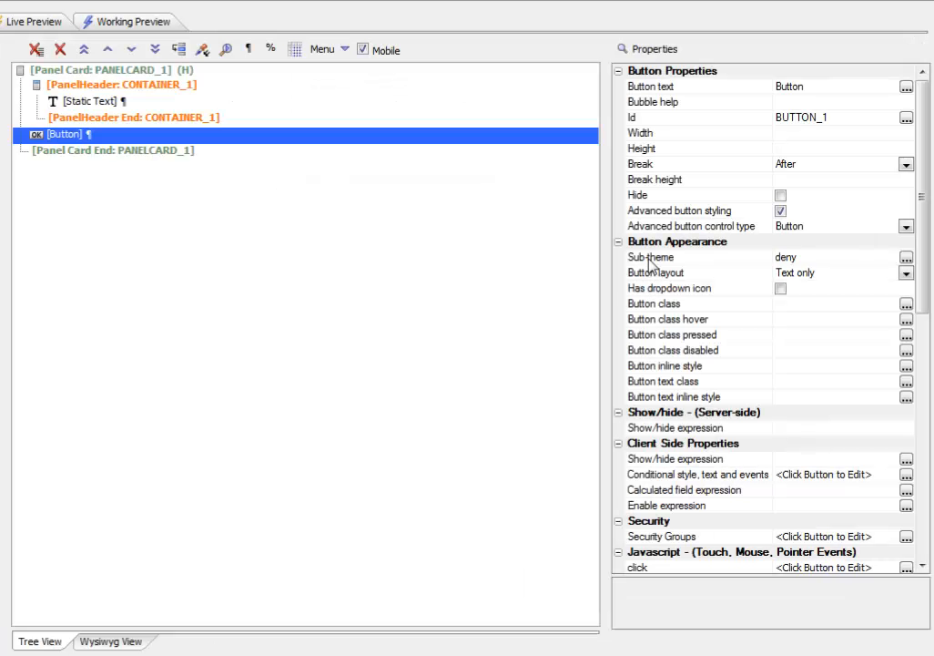
Switch the button's sub-theme to left and view its shape in the working preview.
double_click(648, 258)
click(473, 365)
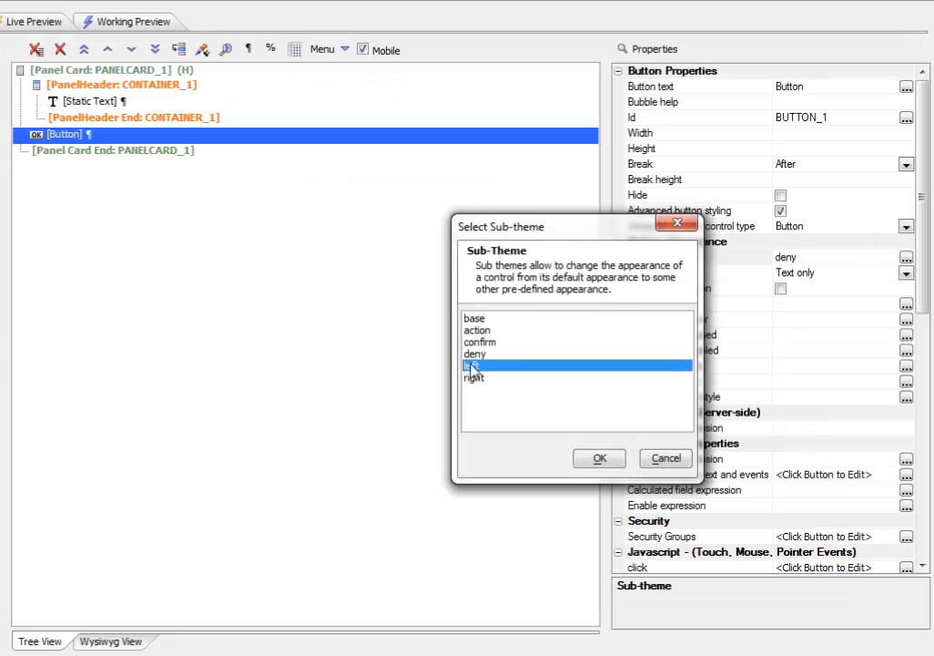
click(598, 457)
click(129, 28)
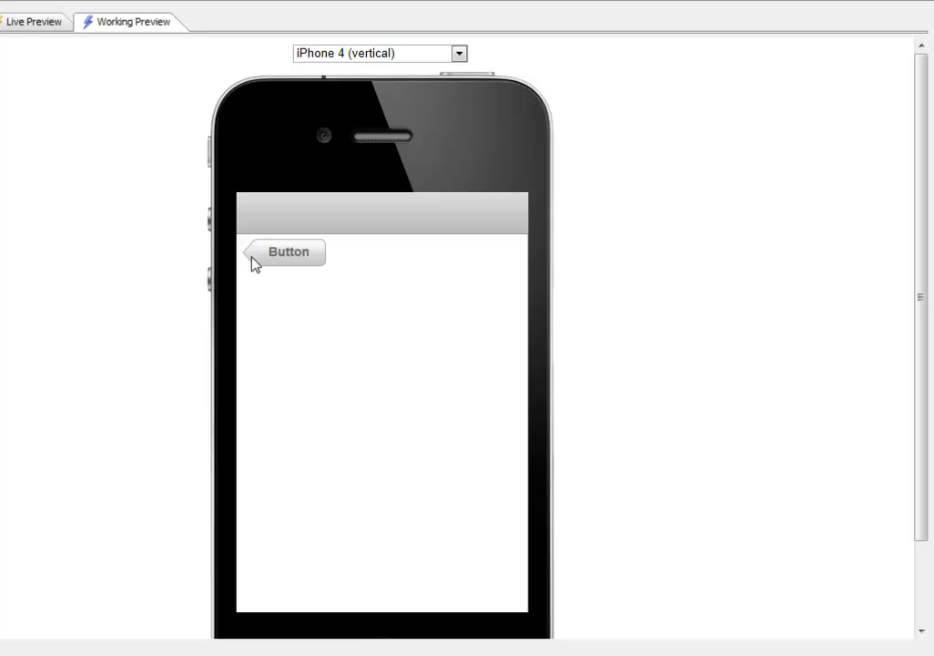
Set the button's sub-theme to right, preview it, and review the list of available button sub-themes.
click(2, 21)
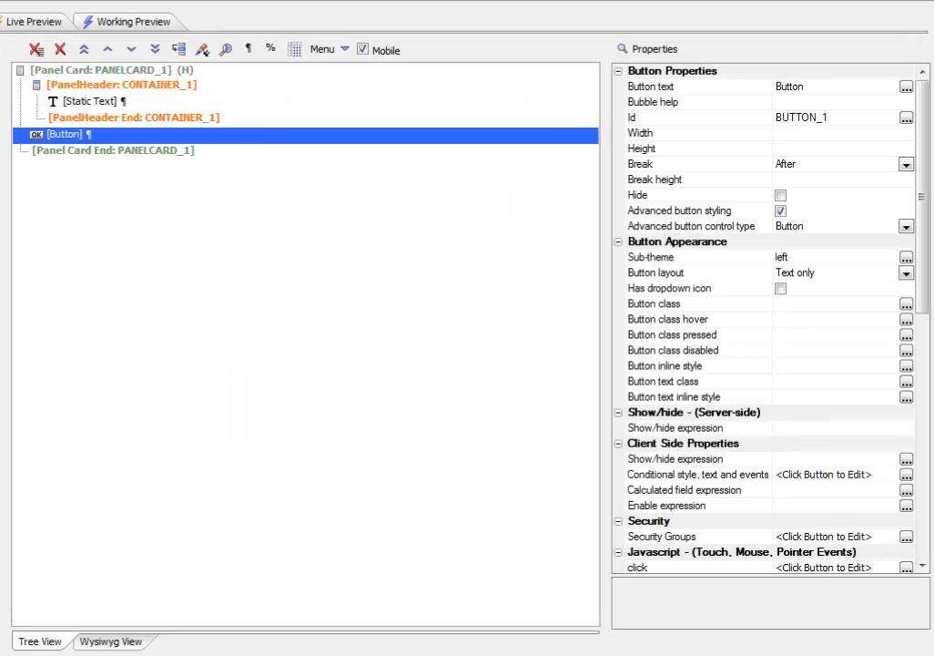
double_click(705, 260)
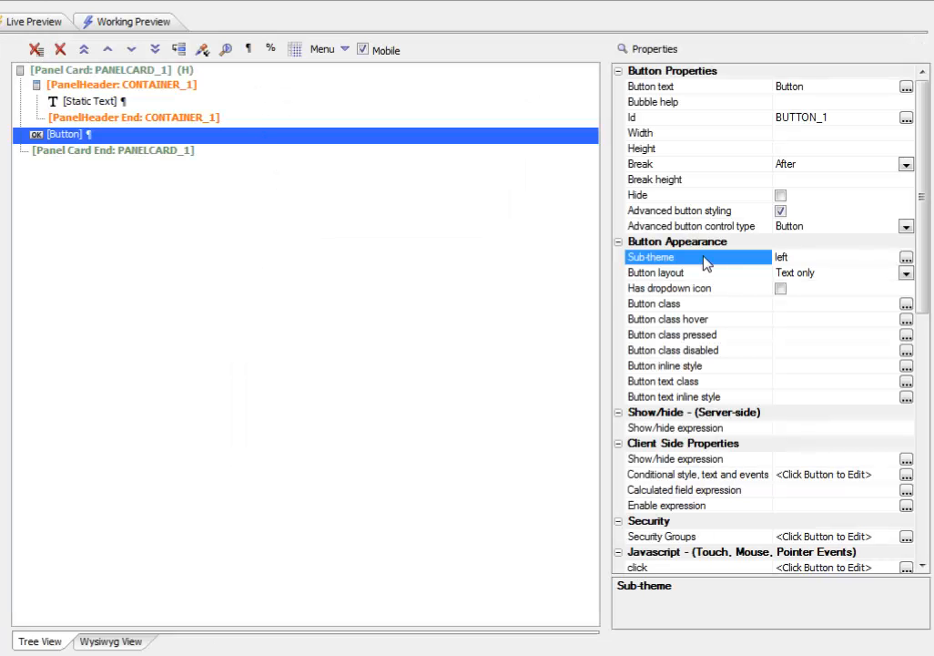
click(474, 377)
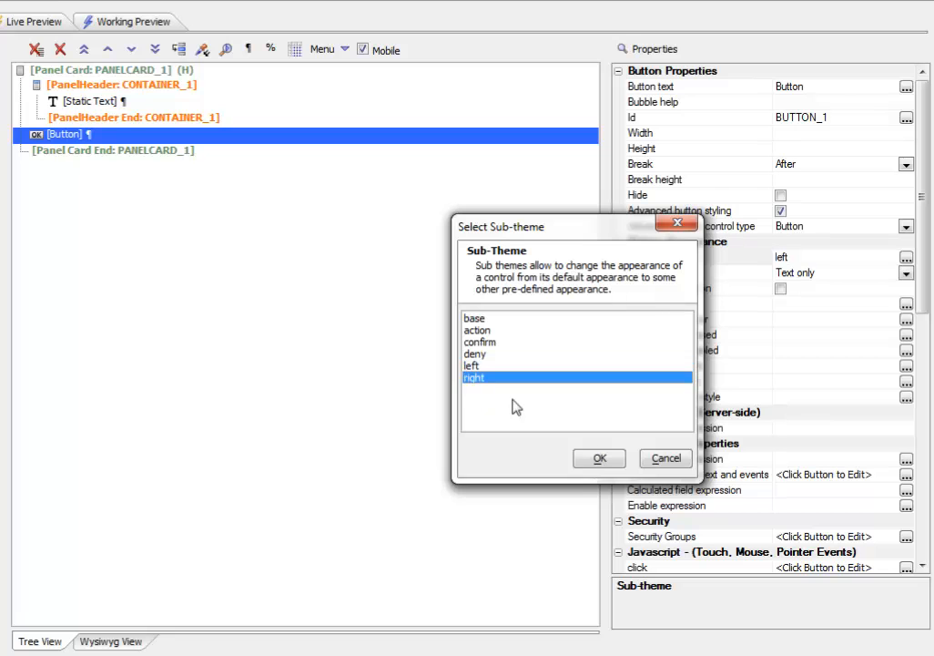
click(600, 458)
click(134, 25)
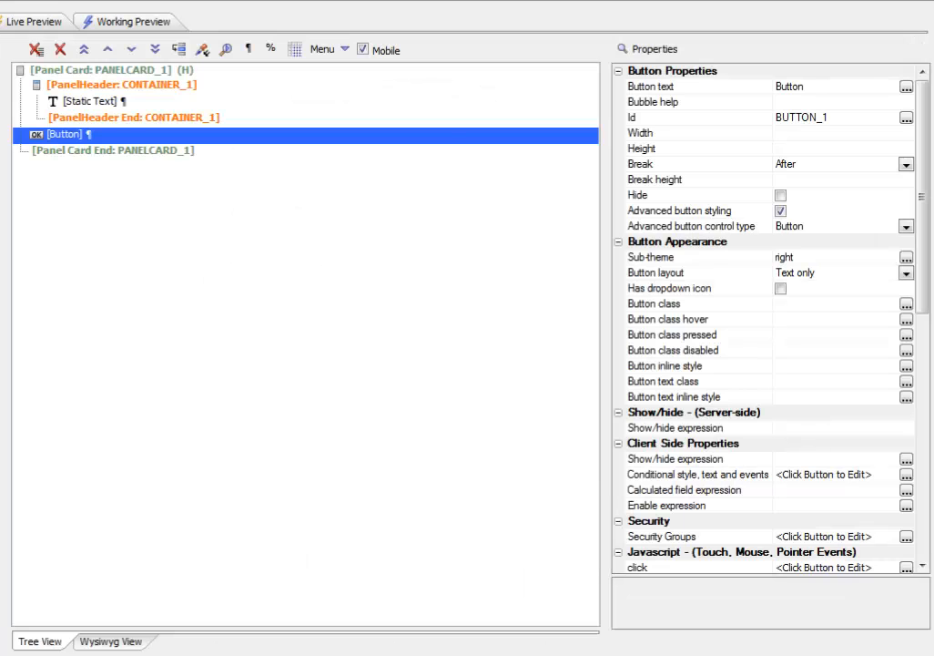
double_click(653, 261)
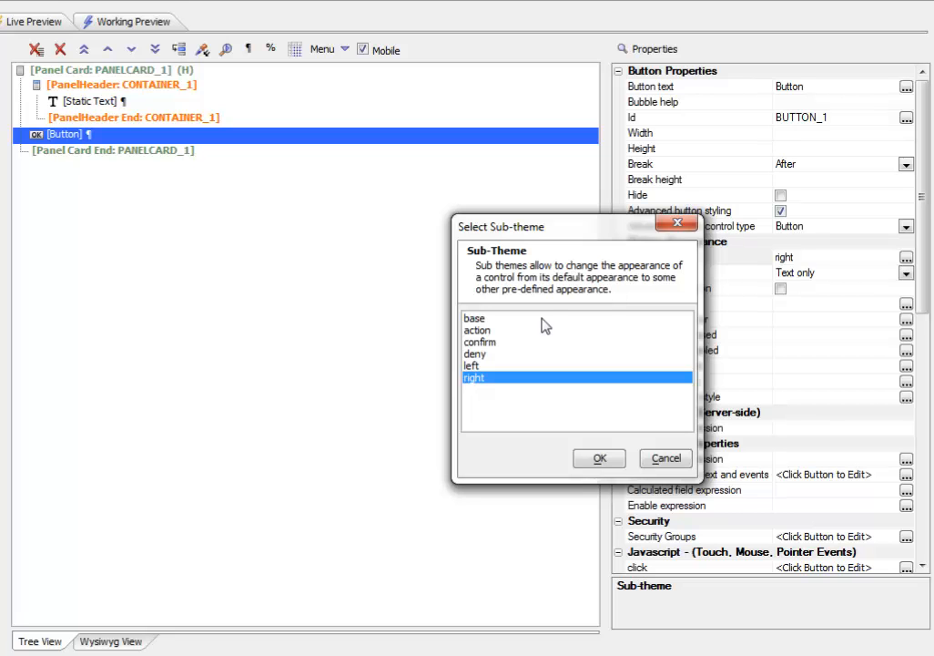
click(674, 460)
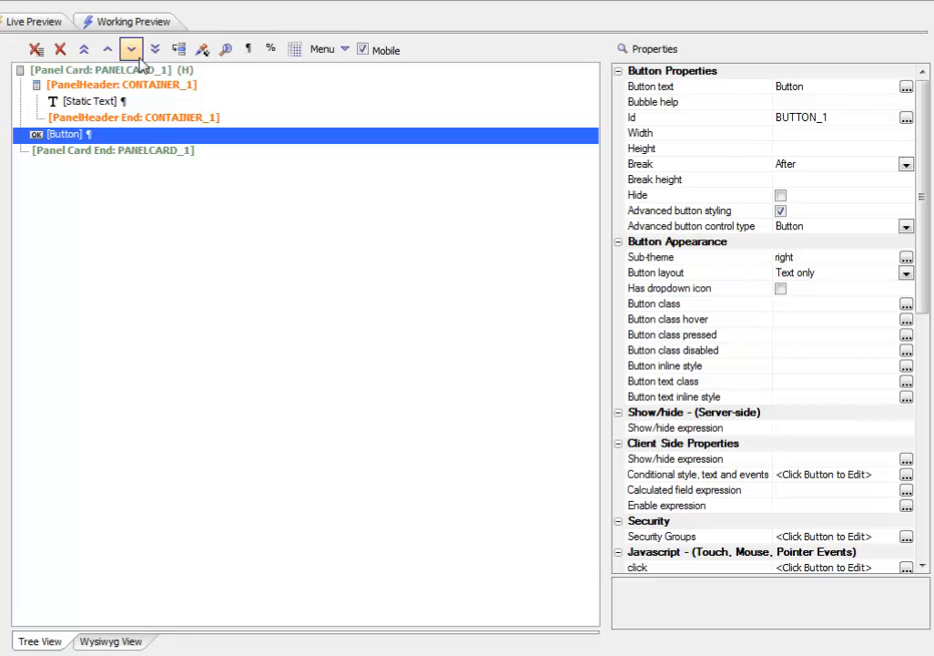
Apply the top sub-theme to the panel card PANELCARD_1 and check it in the working preview.
click(119, 68)
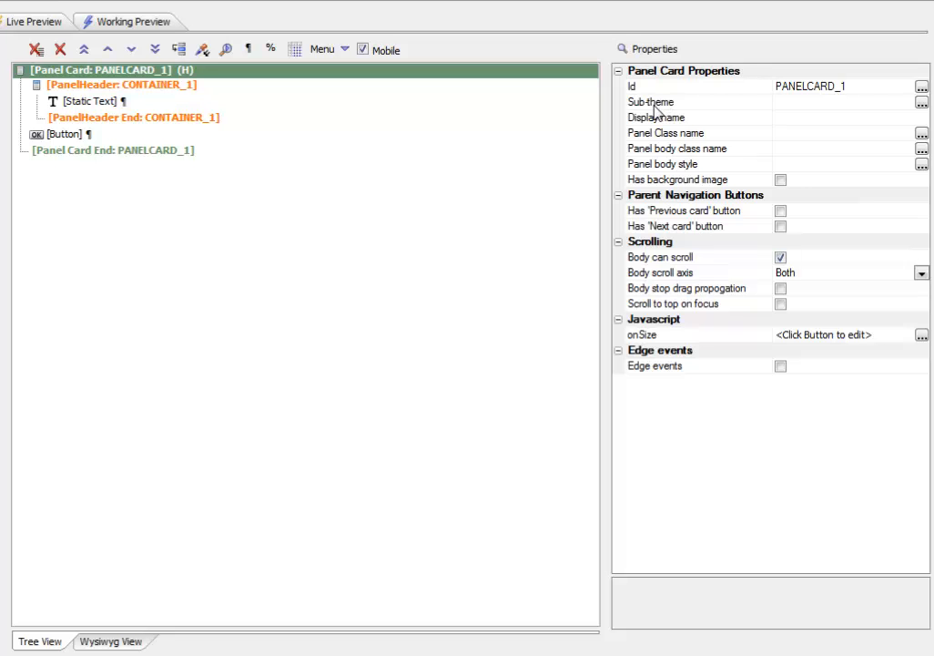
click(923, 104)
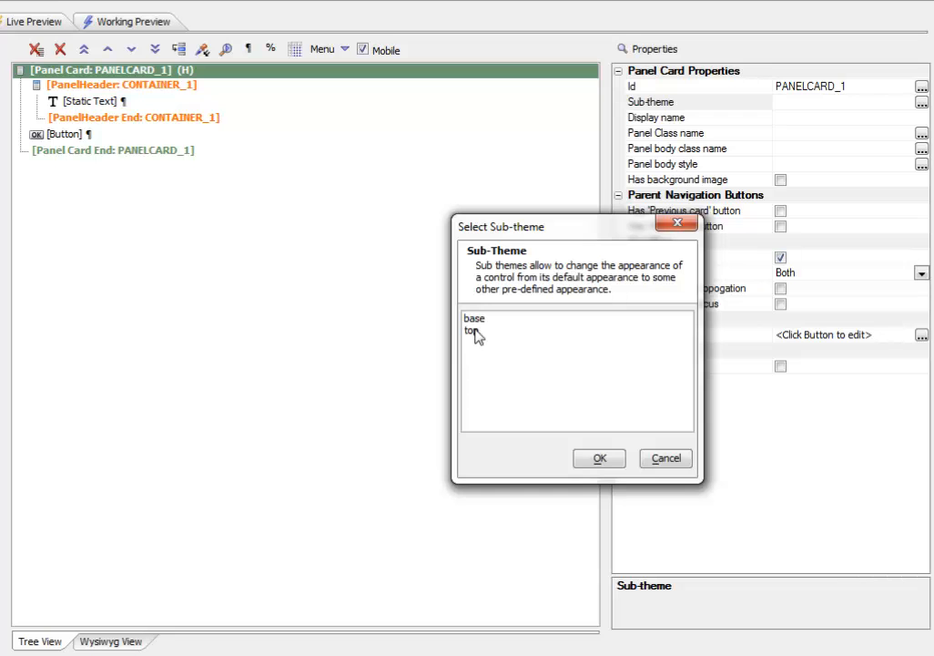
click(472, 331)
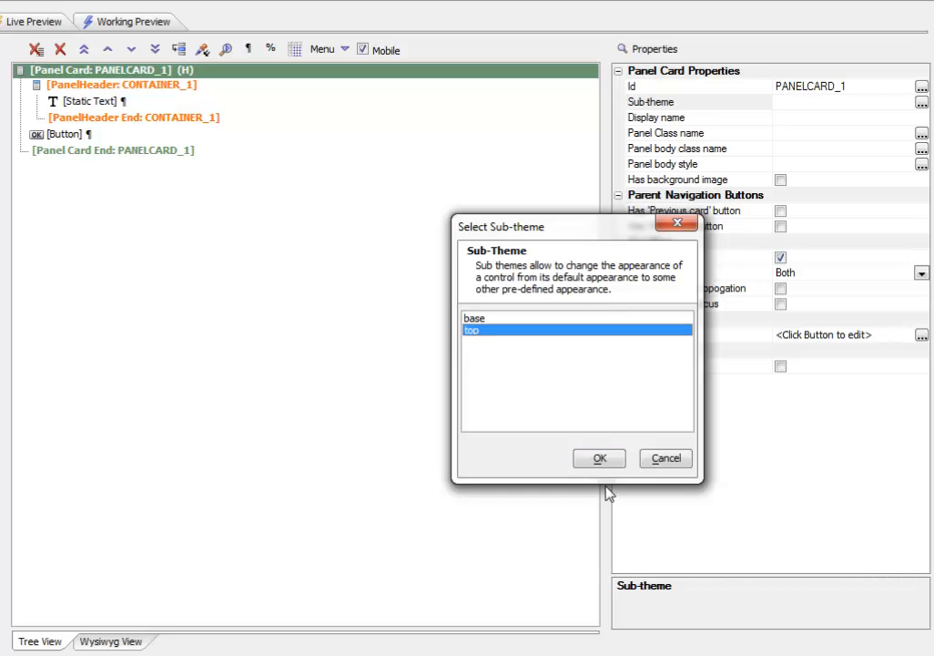
click(586, 463)
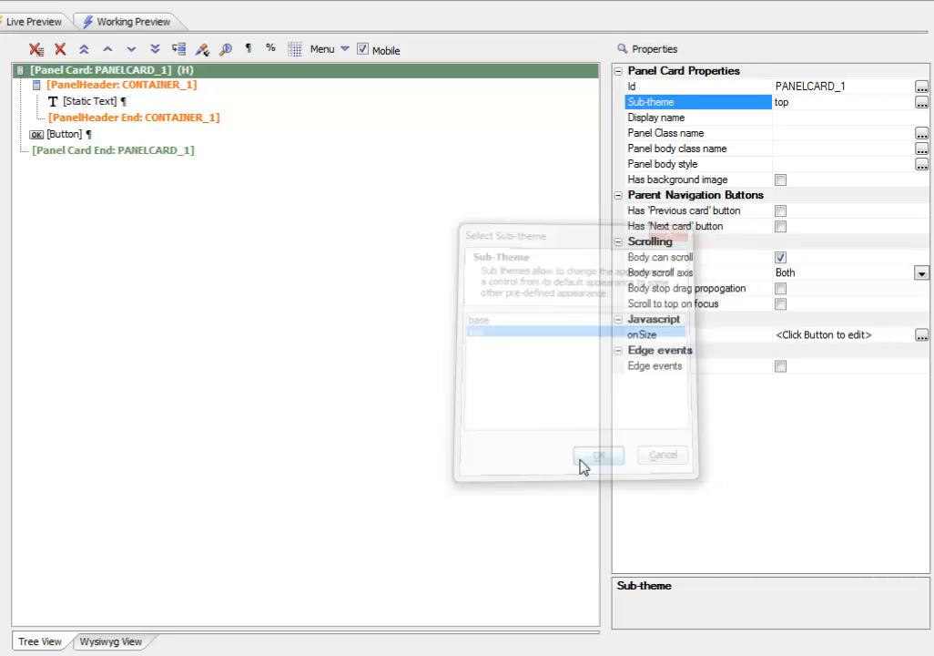
click(132, 23)
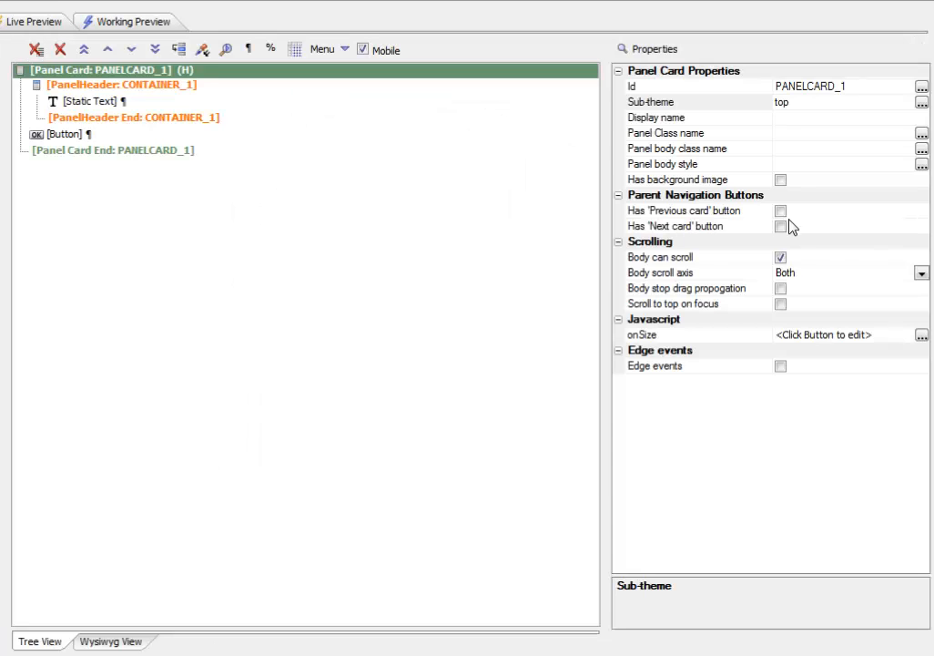
Set the panel card's sub-theme to base and run the working preview.
double_click(718, 104)
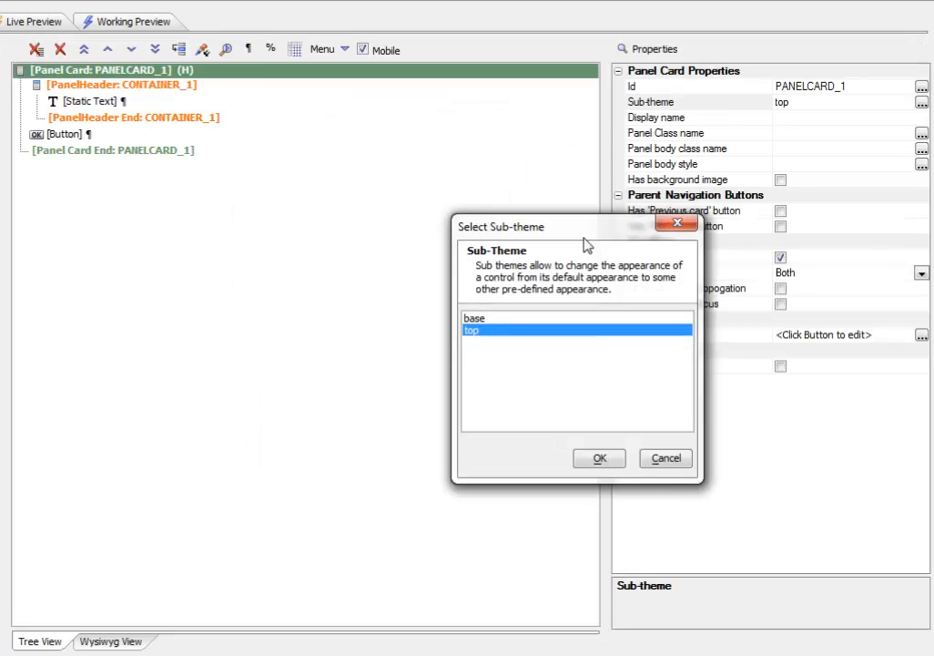
double_click(474, 318)
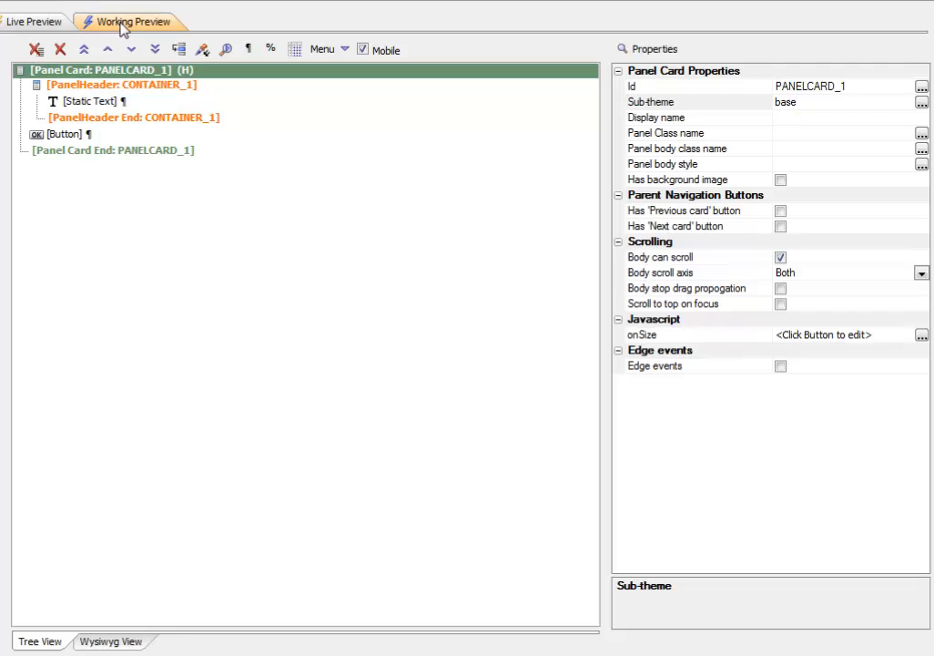
click(122, 25)
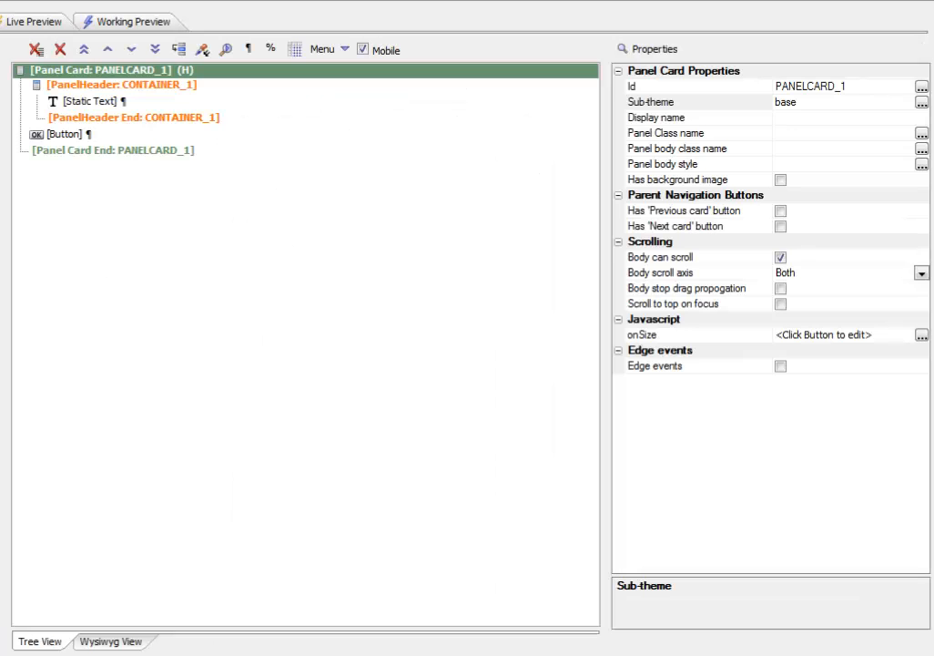
Add a button at the start of the panel header CONTAINER_1, with advanced button styling enabled and its sub-theme set to left.
click(98, 86)
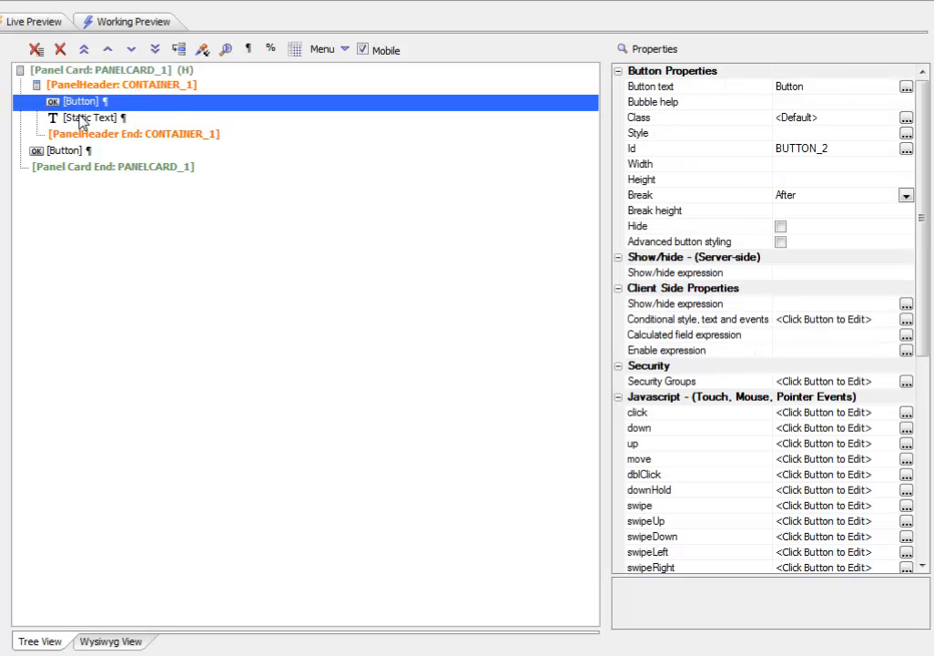
click(780, 242)
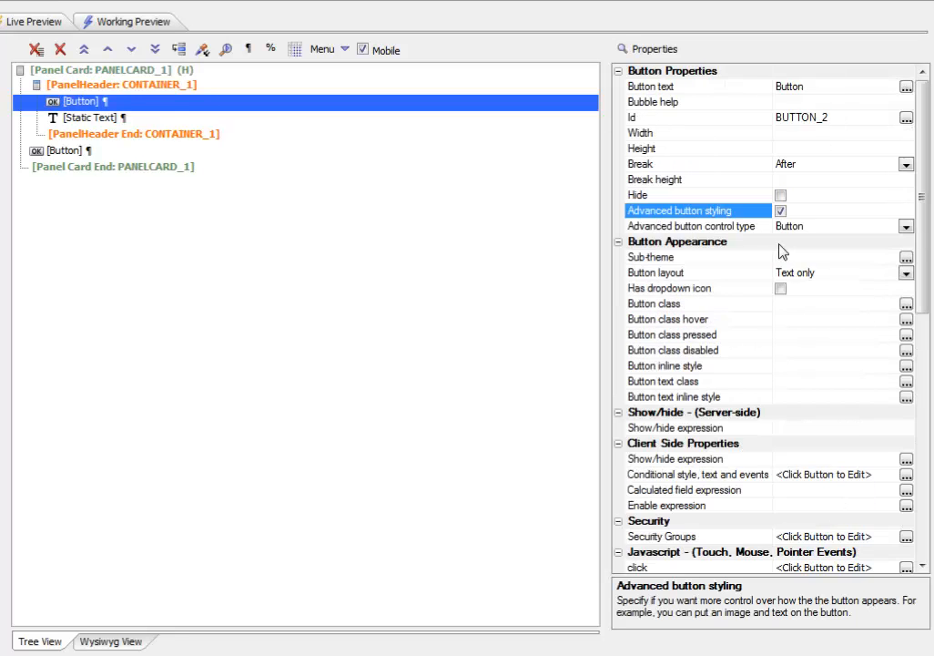
click(907, 258)
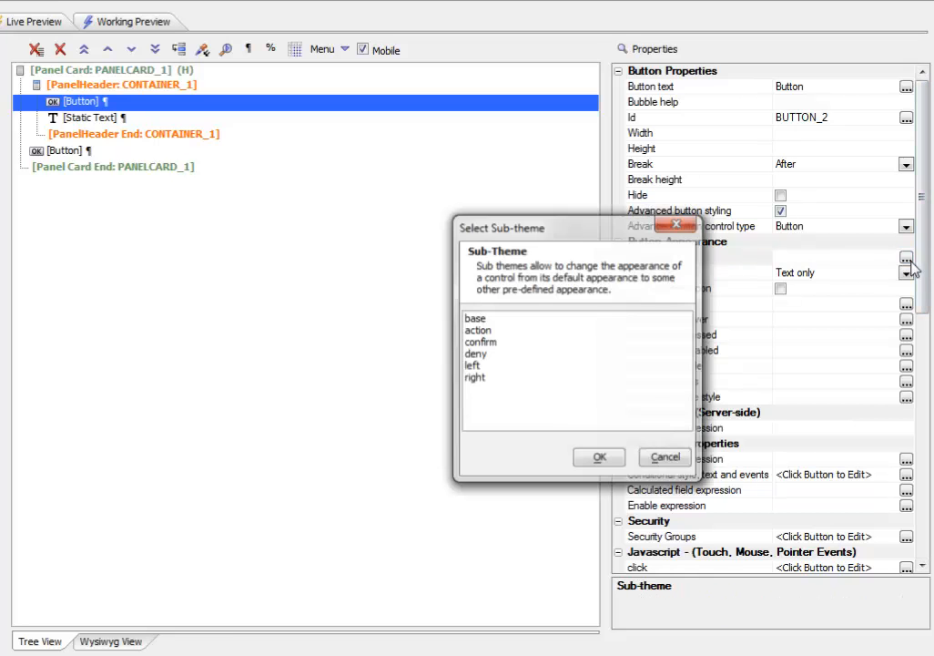
click(472, 366)
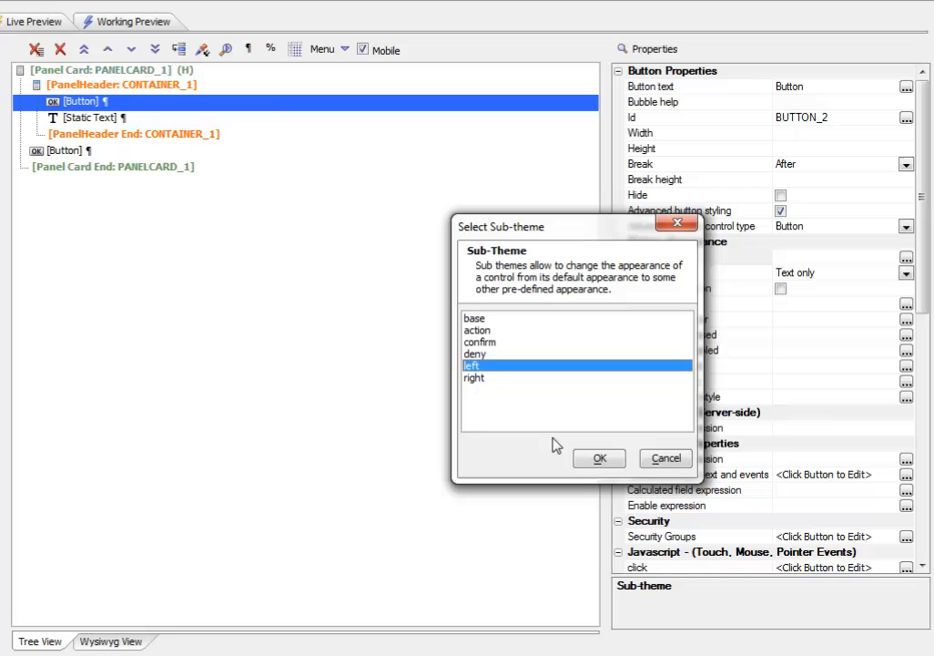
click(598, 459)
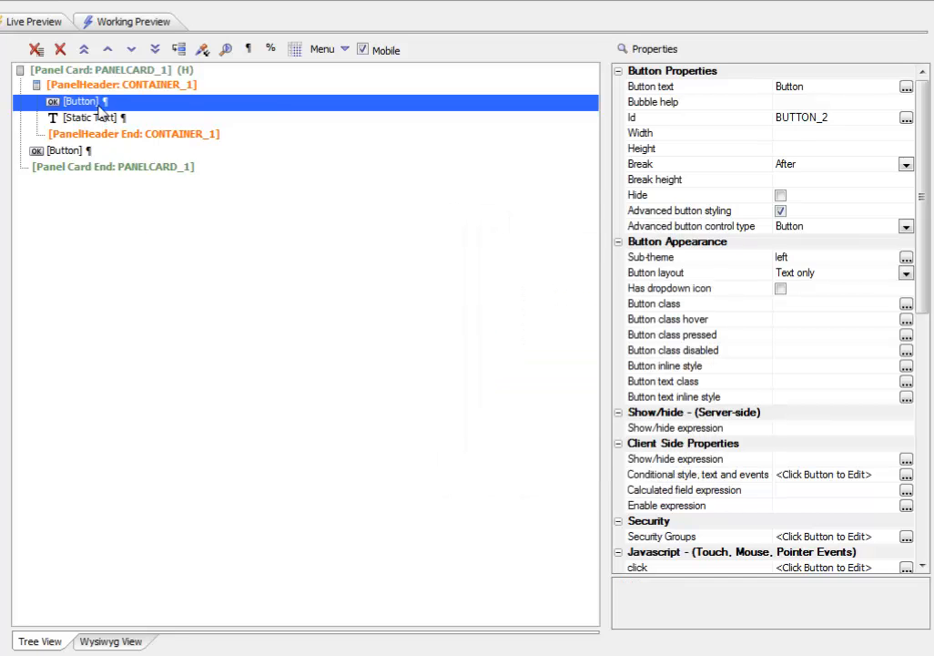
Remove the line break after the header button, delete the header's static text, and run the working preview.
right_click(82, 101)
click(153, 118)
click(101, 117)
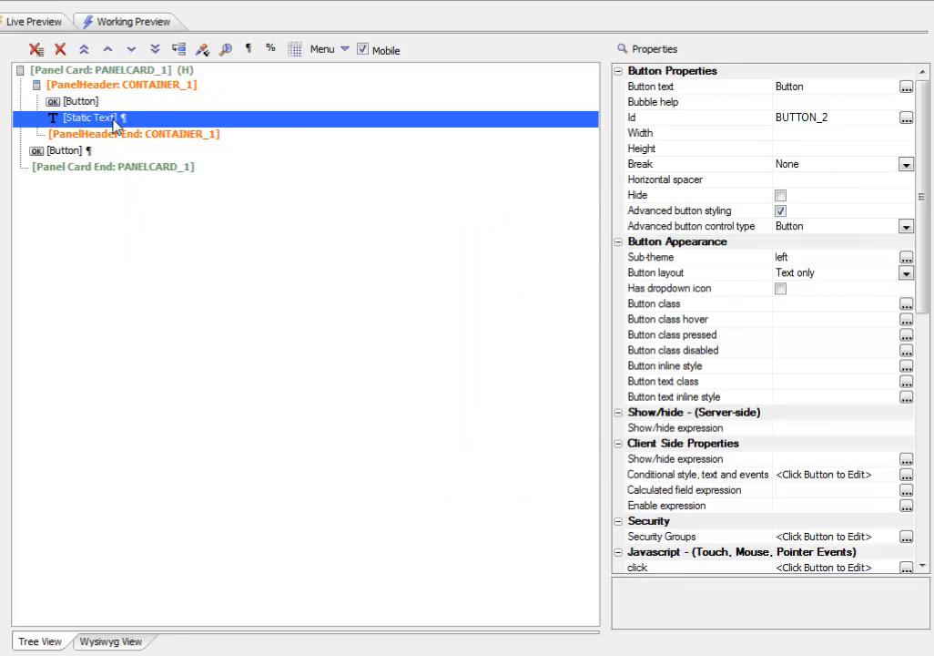
right_click(111, 119)
click(164, 133)
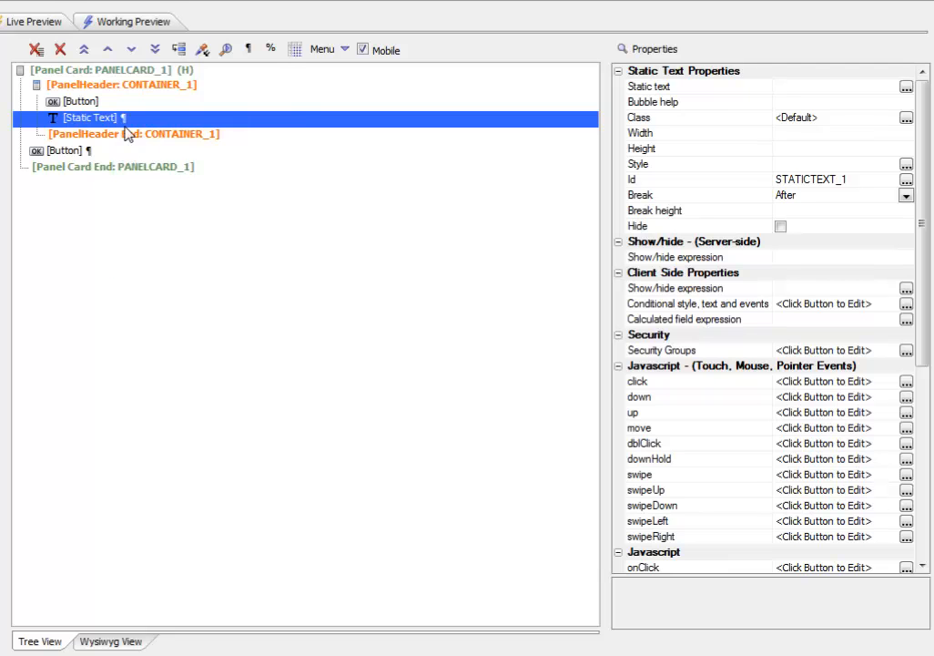
click(61, 51)
click(145, 22)
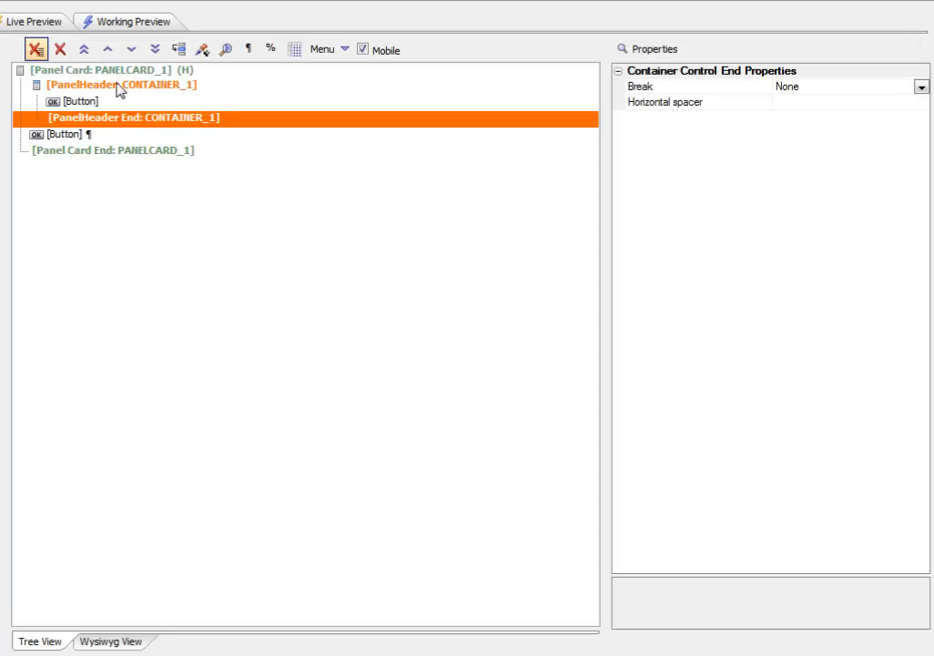
Set the sub-theme of the panel card PANELCARD_1 to top and check it in the working preview.
click(121, 75)
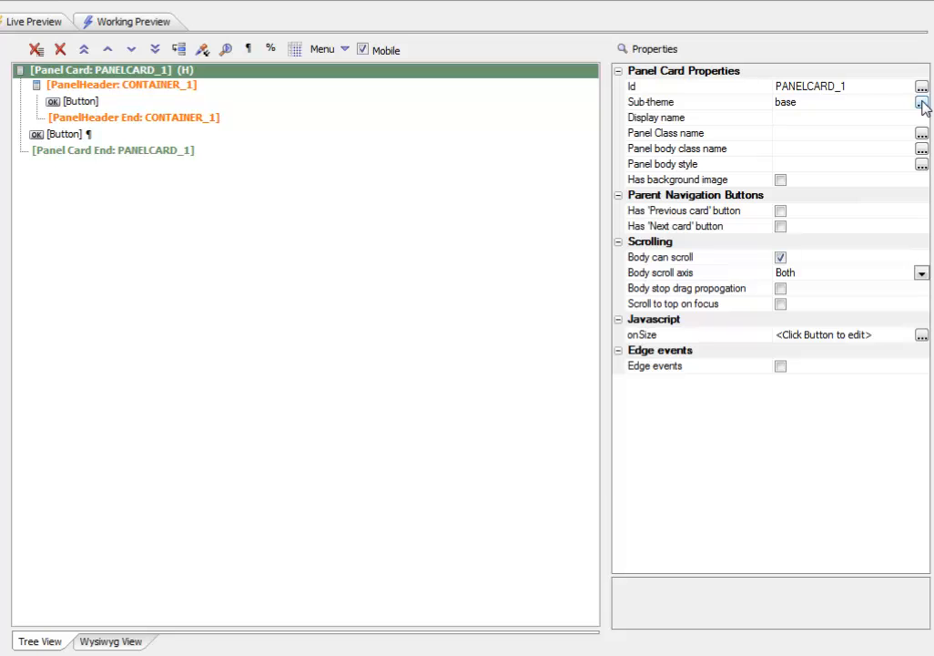
click(921, 103)
click(483, 332)
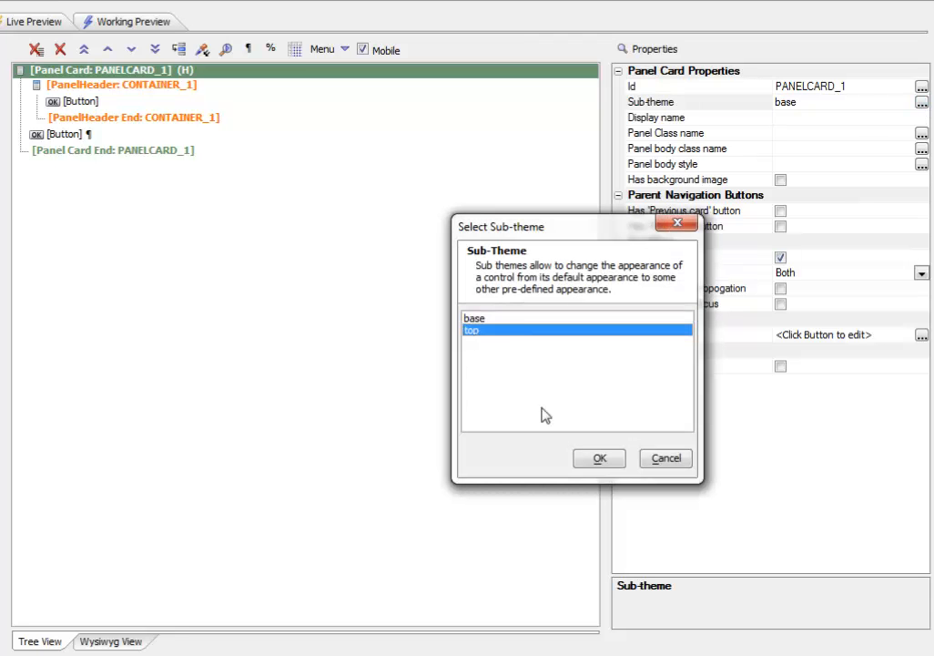
click(598, 458)
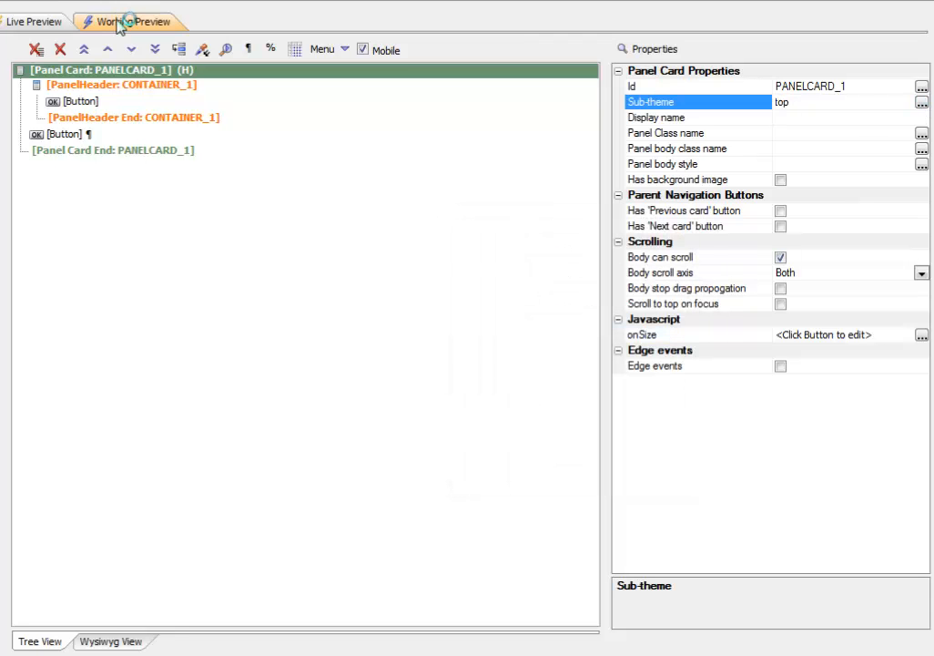
click(118, 23)
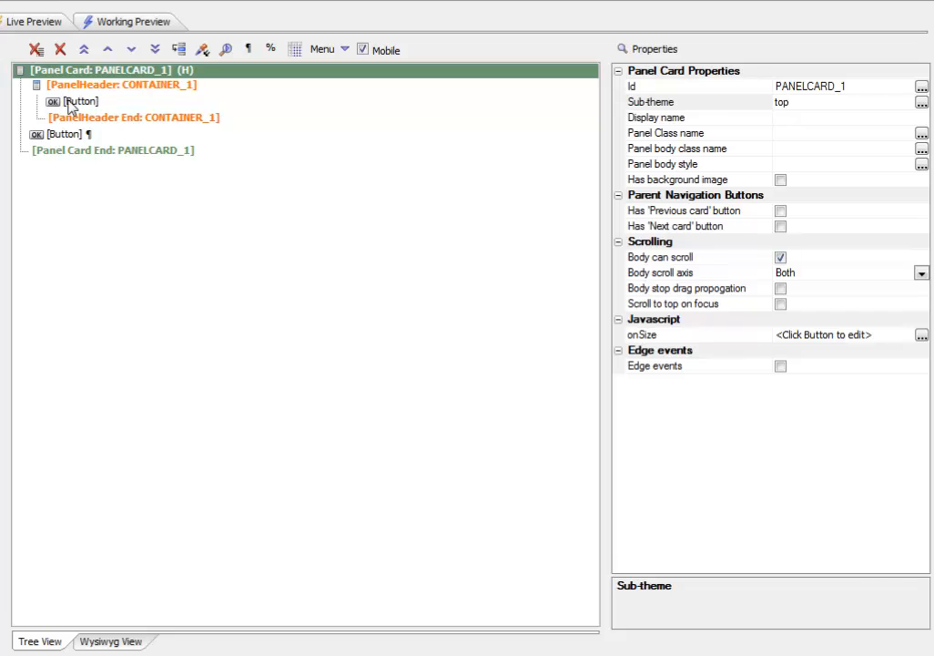
Move the header button out of the panel header into the panel card body and view it in the working preview.
click(72, 100)
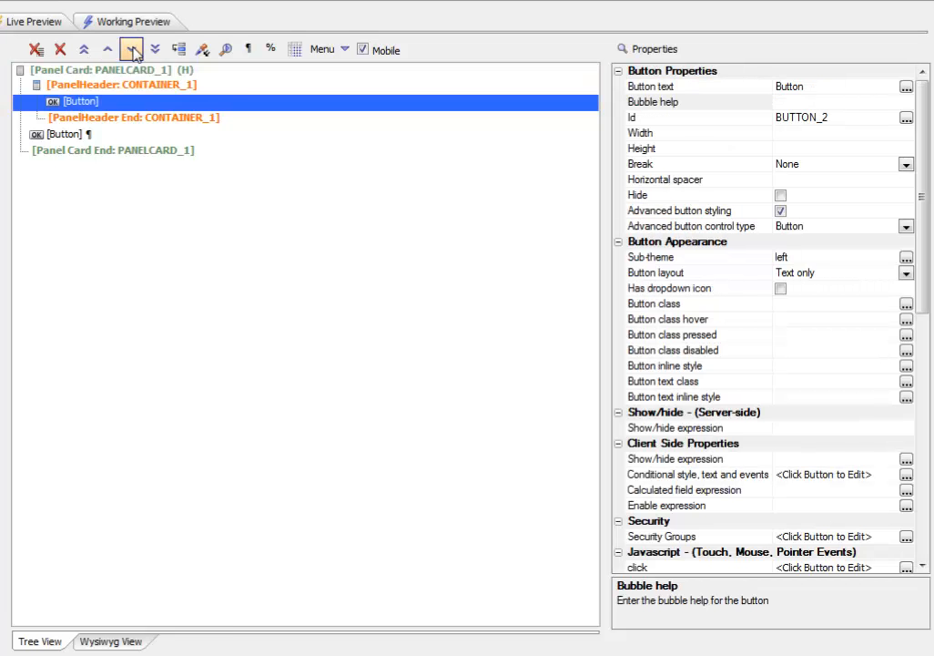
click(132, 50)
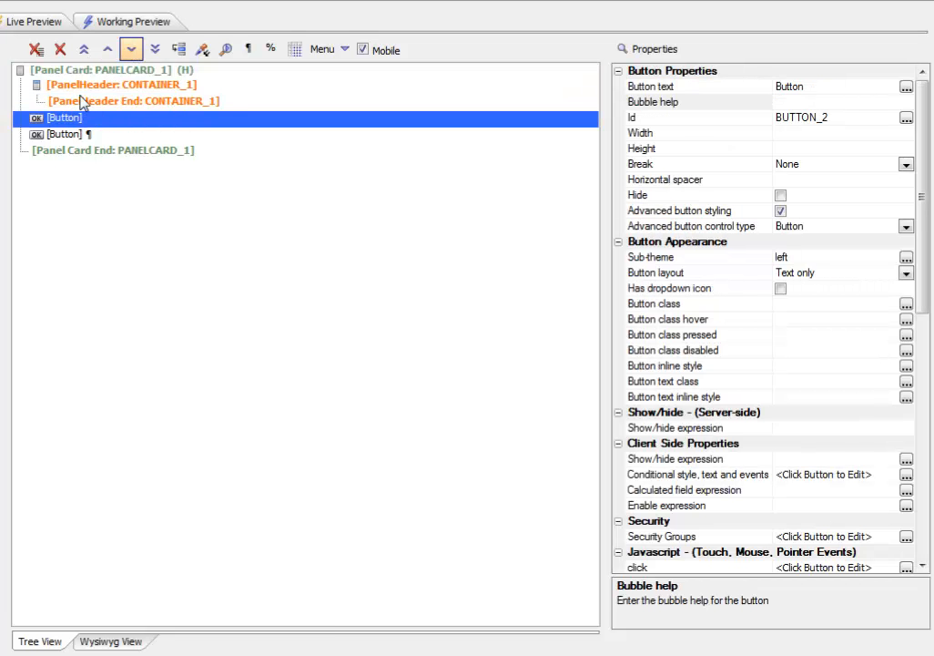
click(128, 21)
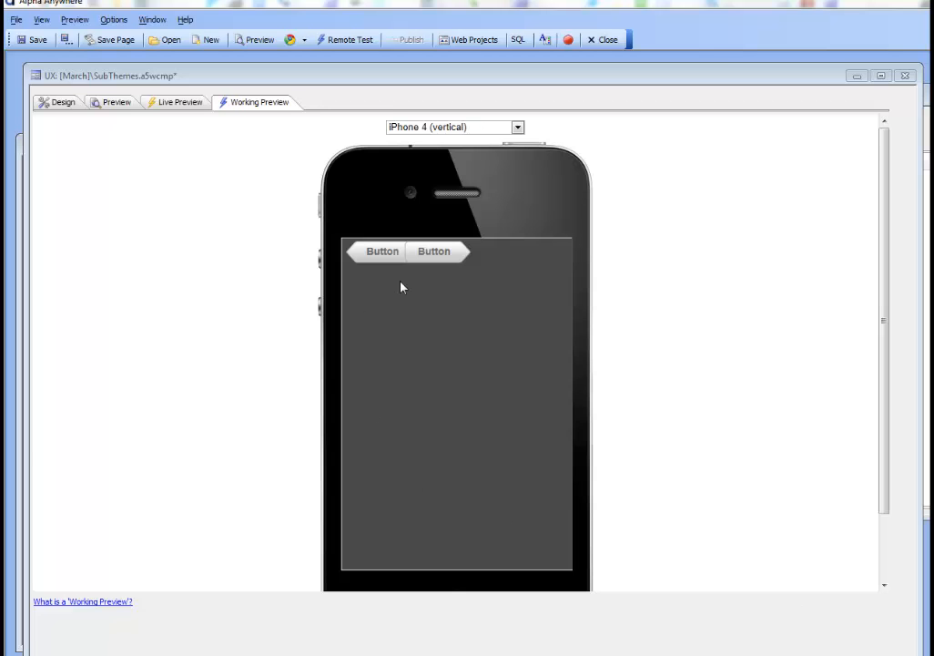
Move the button with the left sub-theme back inside the panel header and run the working preview.
click(58, 102)
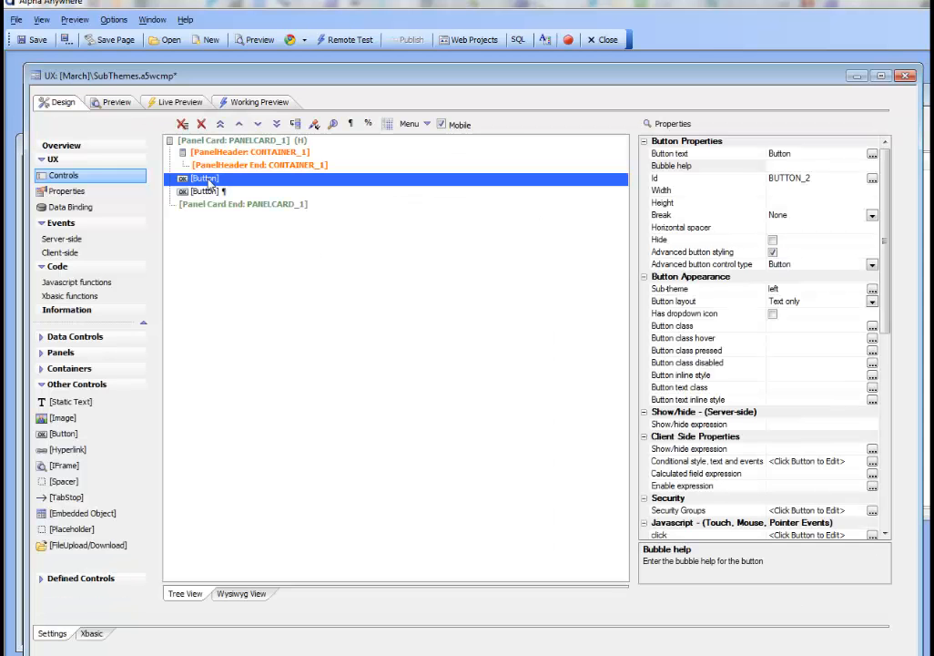
click(205, 191)
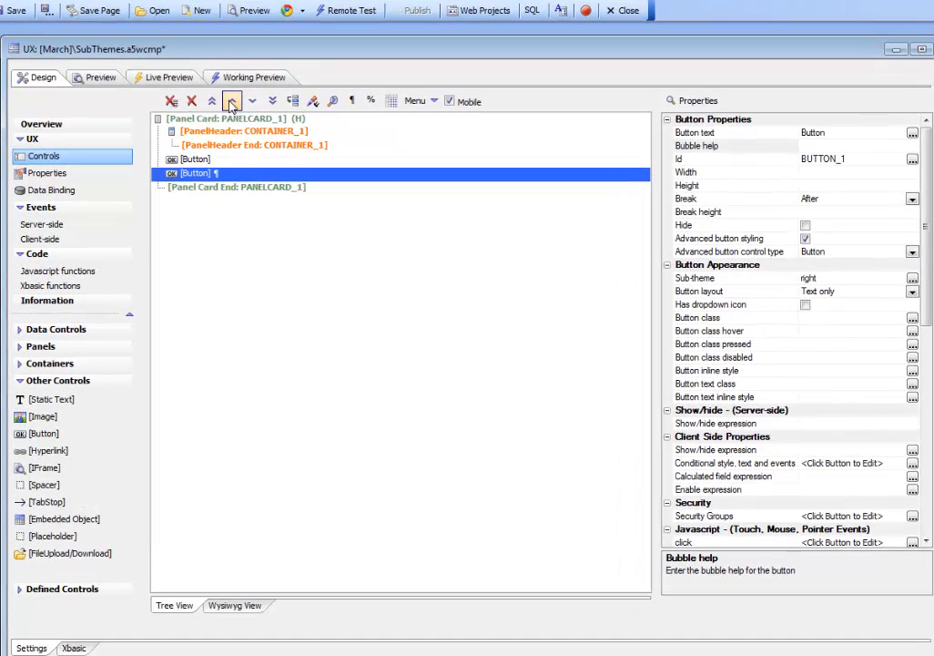
click(232, 102)
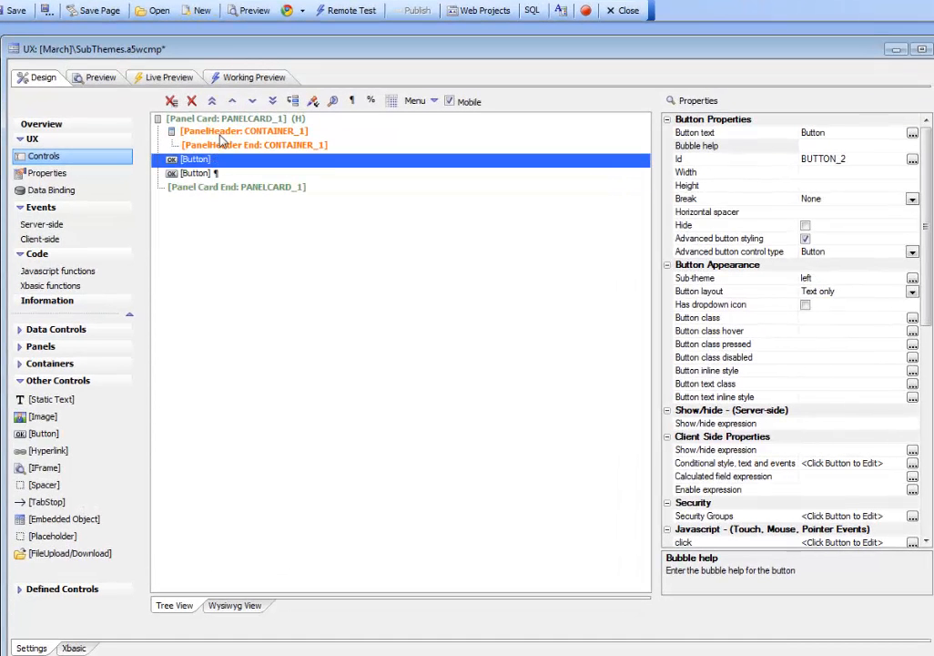
click(232, 102)
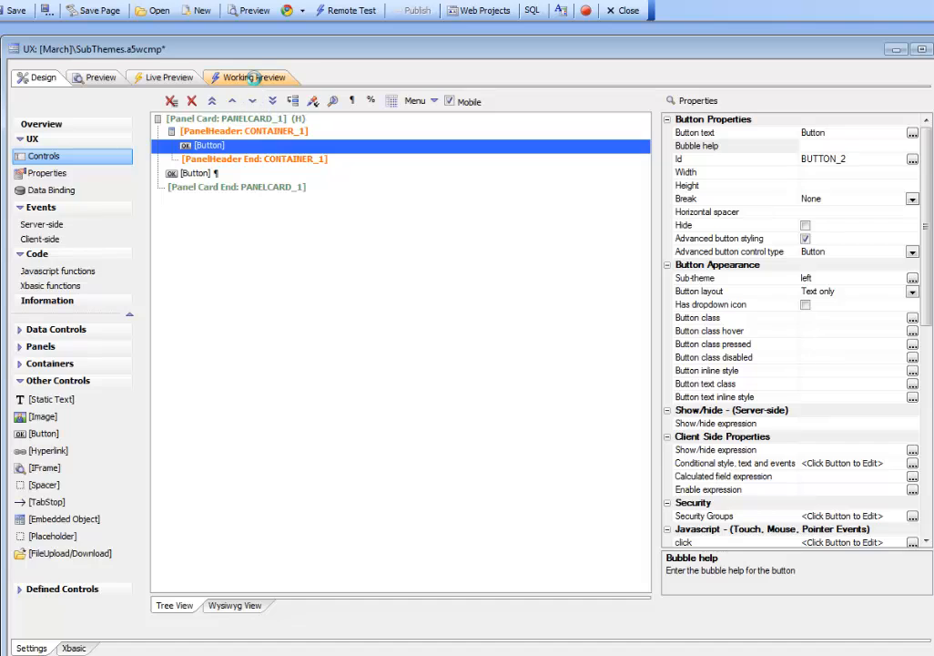
click(252, 79)
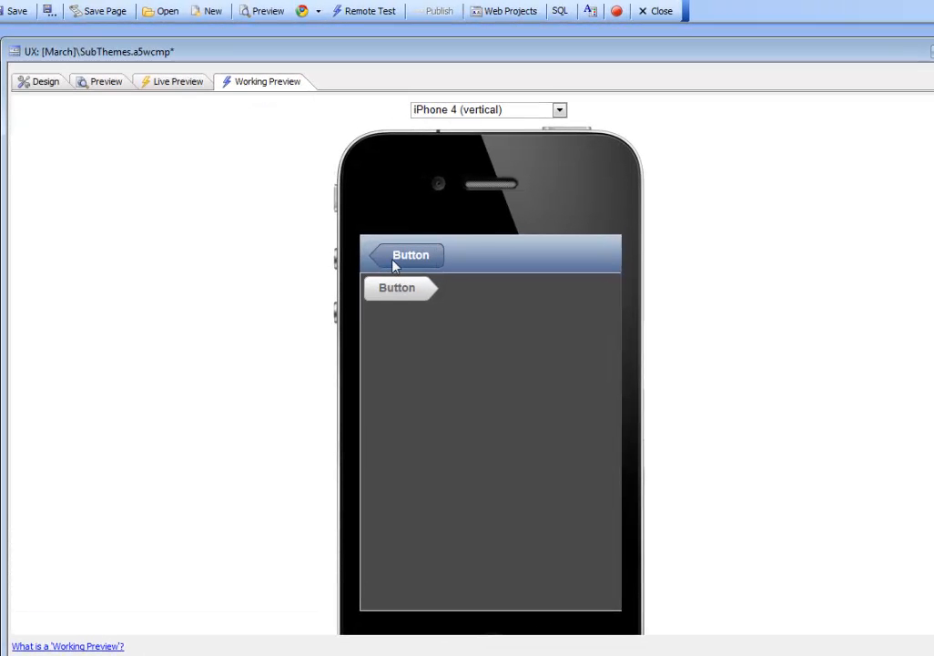